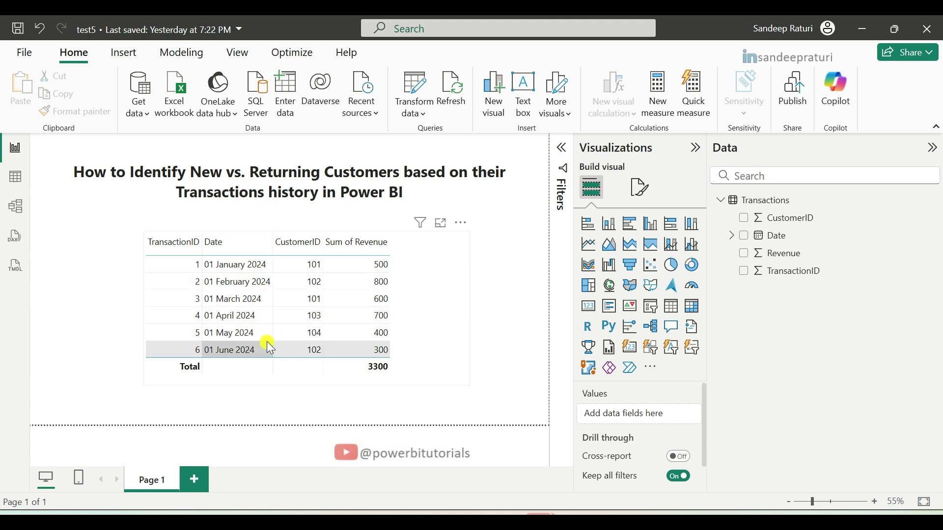
# Review the six transaction rows and select the Transactions table in the Data pane
pyautogui.click(312, 268)
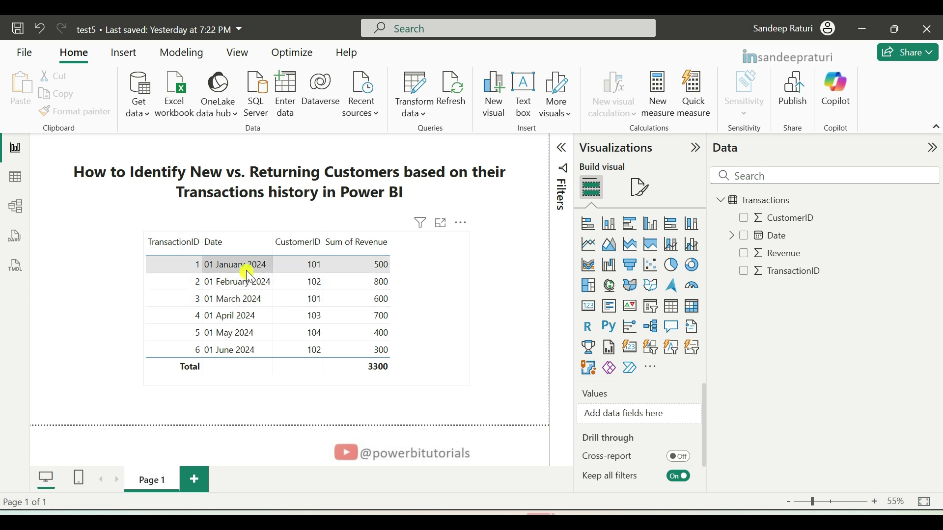
pyautogui.click(256, 311)
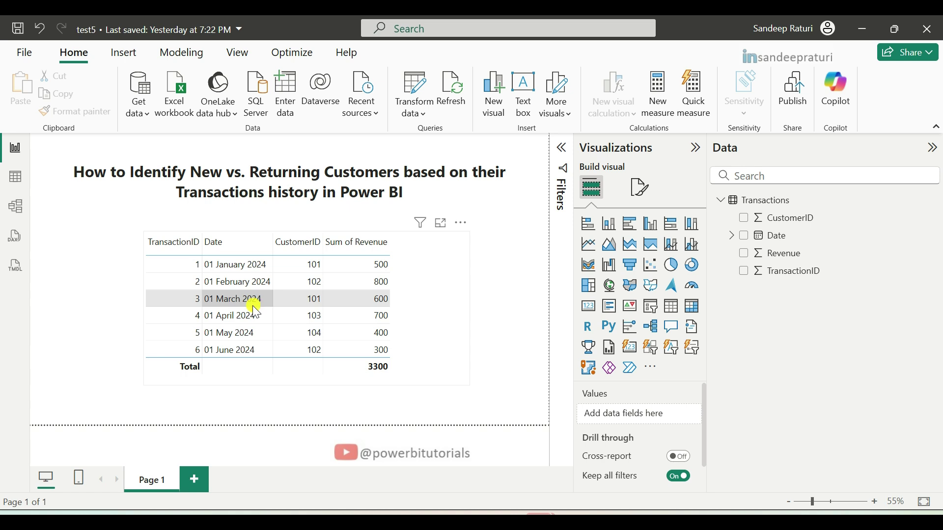
pyautogui.click(444, 309)
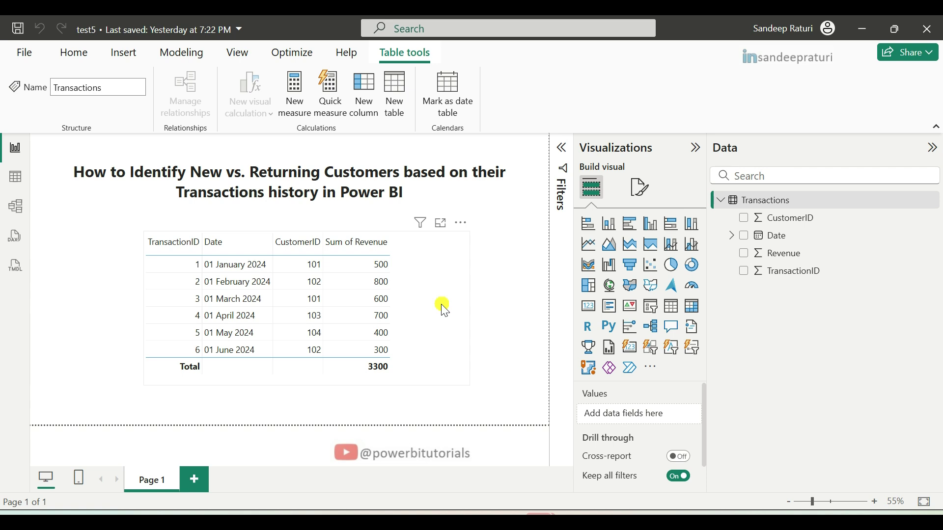
# Add a new calculated column to Transactions named Customer Type, leaving a new formula line
pyautogui.rightClick(780, 201)
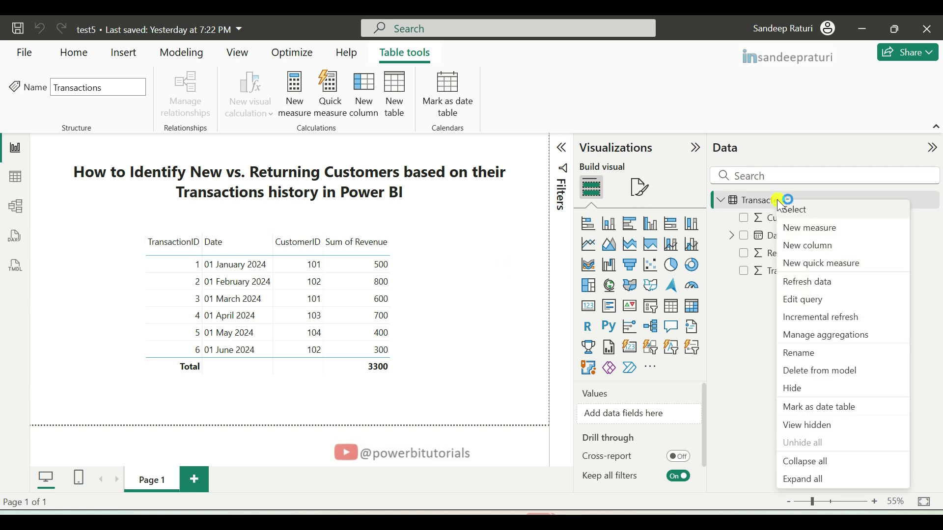
pyautogui.click(814, 249)
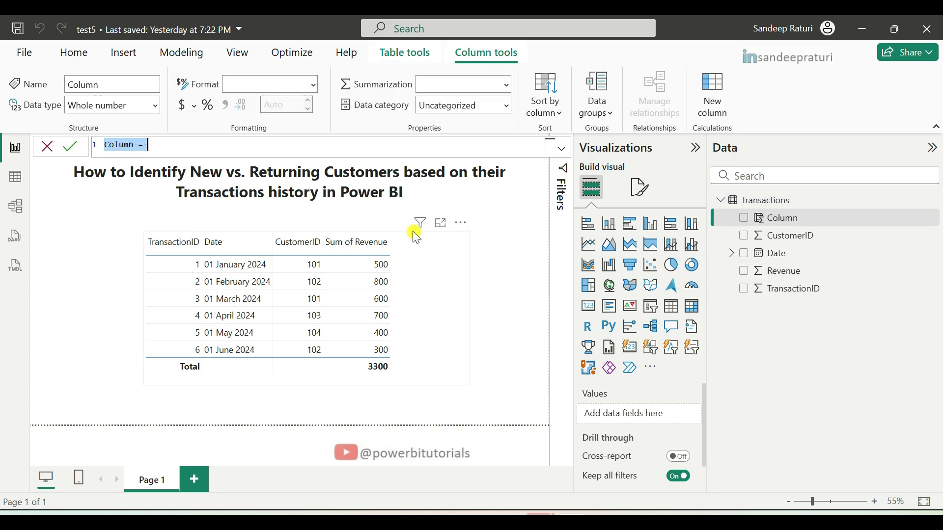
pyautogui.click(142, 146)
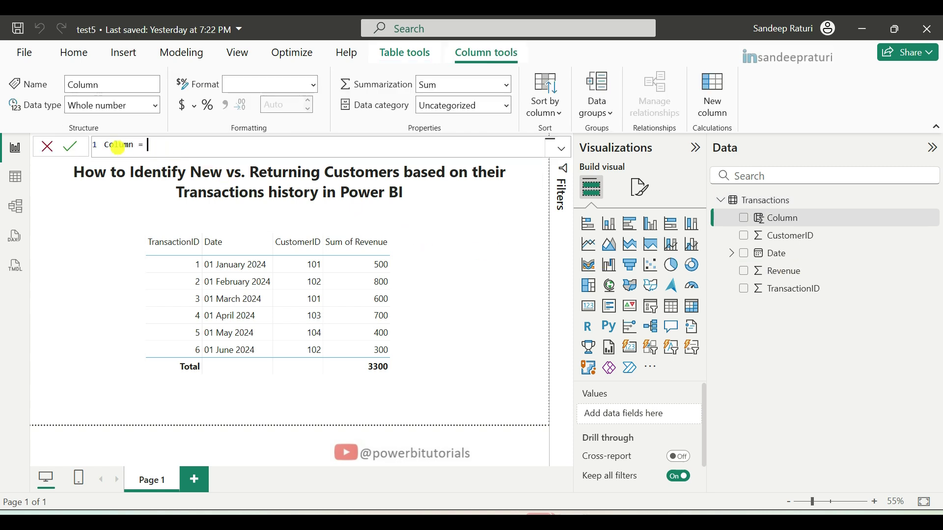
pyautogui.doubleClick(118, 147)
pyautogui.write('Customer Type')
pyautogui.hotkey('shift', 'Return')
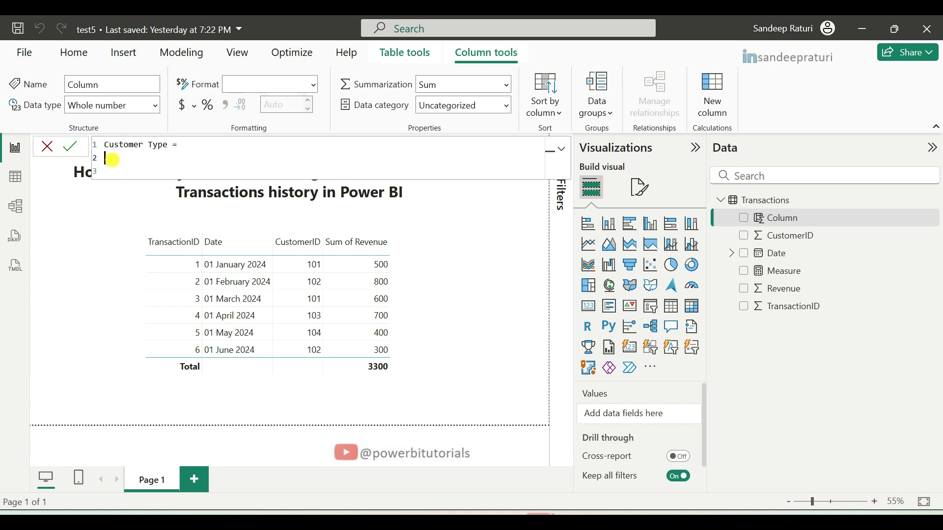
# Paste the IF(CALCULATE(COUNTROWS, FILTER(ALL, EARLIER)) > 0, "Returning", "New") formula and highlight its counting part
pyautogui.write('IF(     CALCULATE(         COUNTROWS(Transactions),         FILTER(             ALL(Transactions),             Transactions[CustomerID] = EARLIER(Transactions[CustomerID]) &&             Transactions[Date] < EARLIER(Transactions[Date])         )     ) > 0,     "Returning",     "New" )')
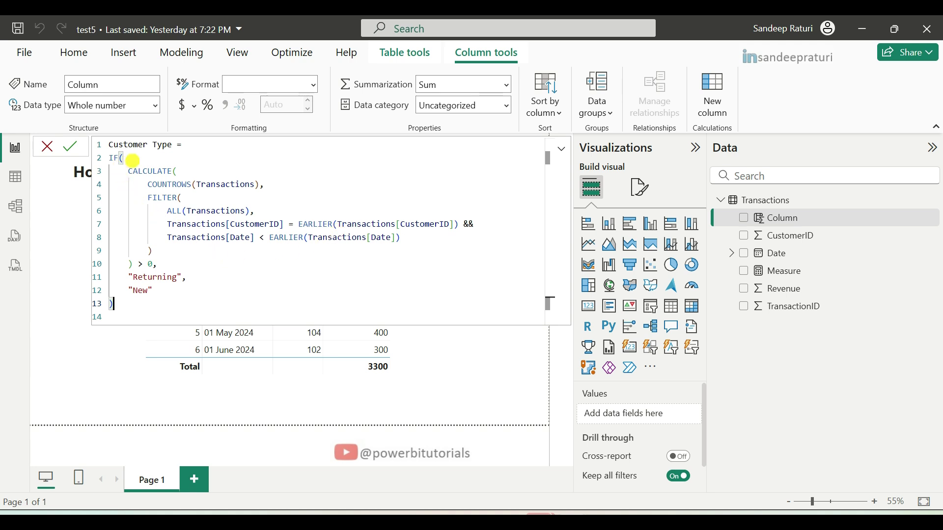
pyautogui.moveTo(133, 172); pyautogui.dragTo(154, 264)
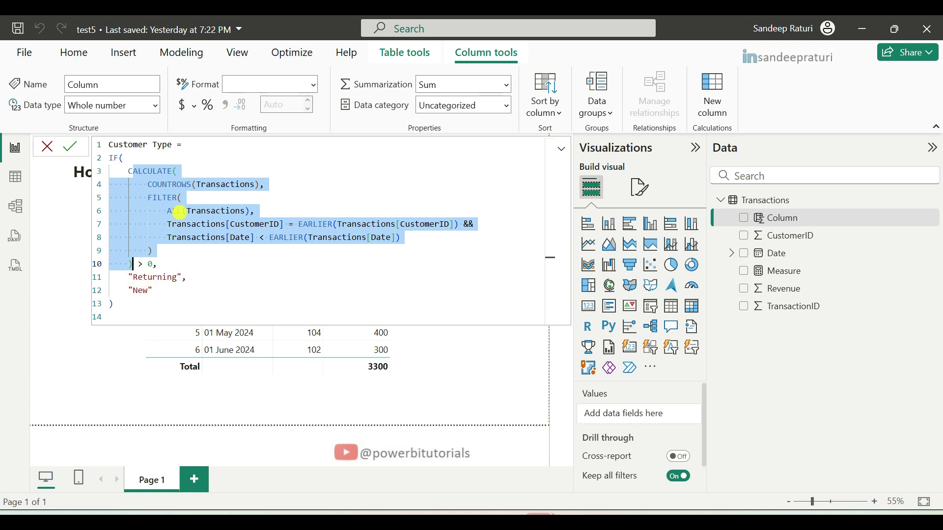
pyautogui.click(174, 211)
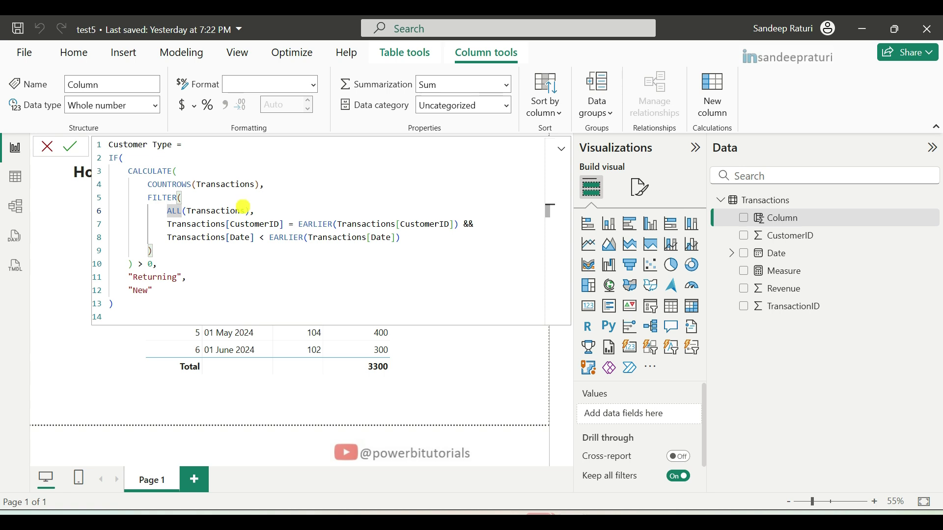
pyautogui.moveTo(167, 224); pyautogui.dragTo(393, 247)
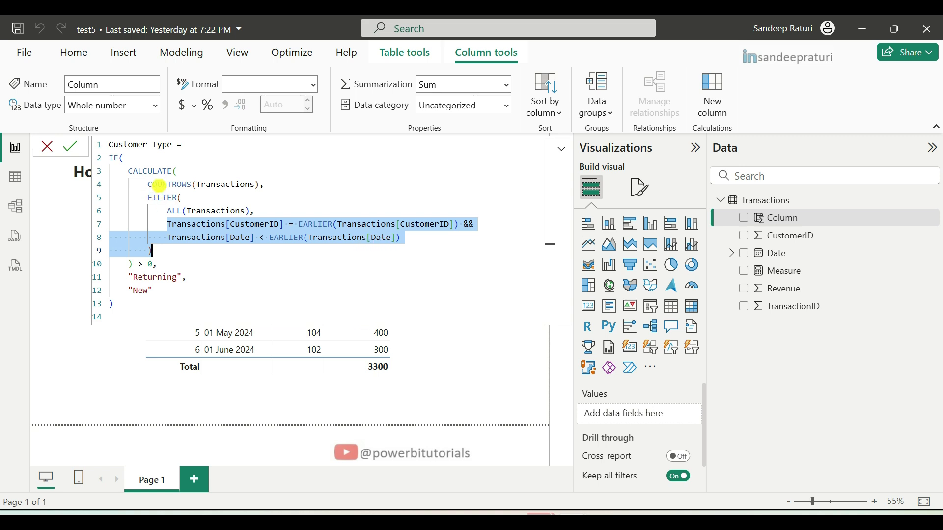
pyautogui.click(159, 186)
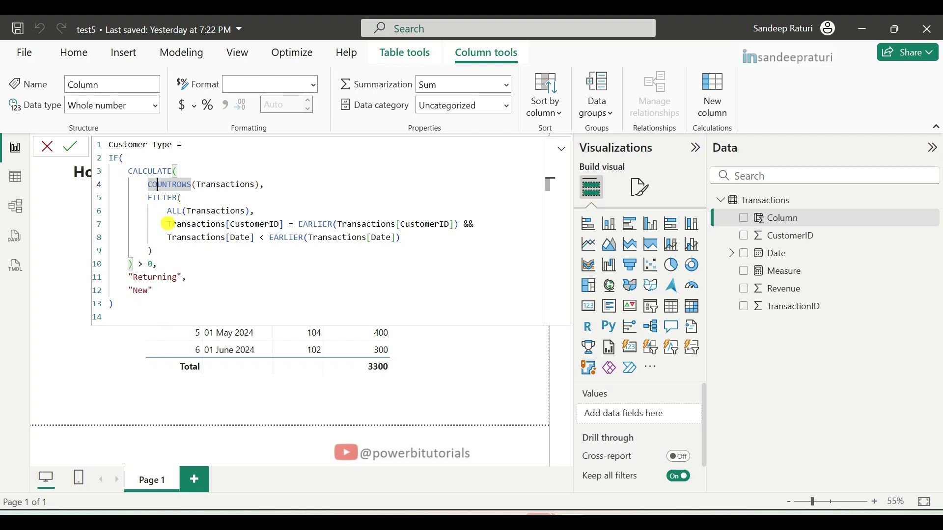
# Walk through the formula's filter conditions, highlighting ALL(Transactions) and the EARLIER functions
pyautogui.moveTo(167, 224); pyautogui.dragTo(402, 241)
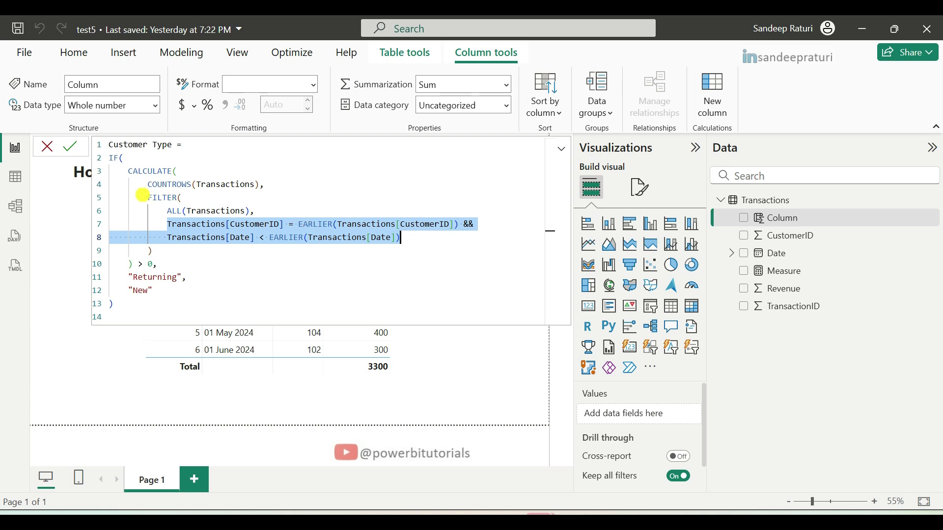
pyautogui.click(172, 210)
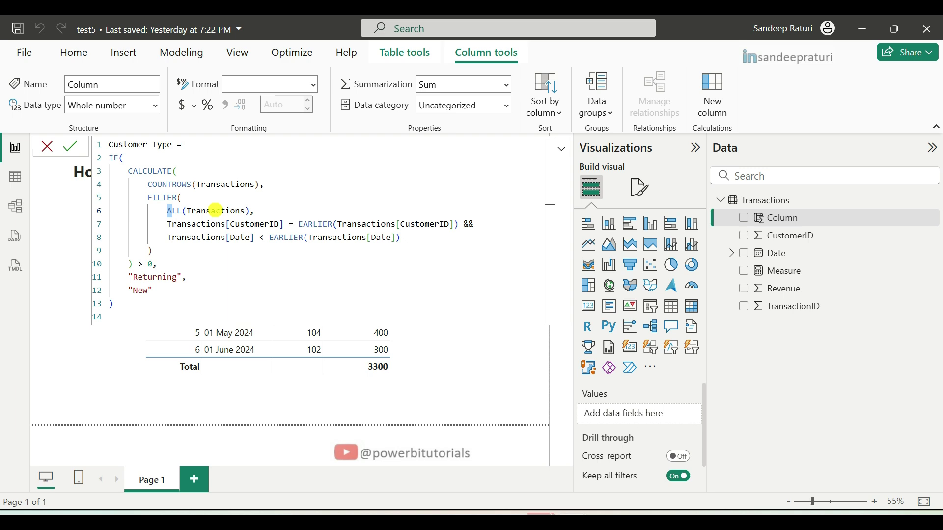
pyautogui.doubleClick(216, 211)
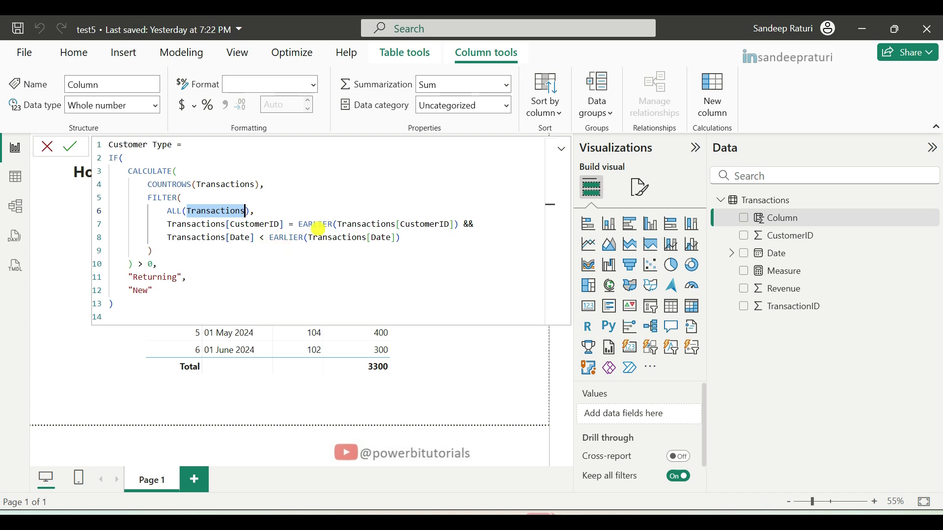
pyautogui.click(318, 224)
pyautogui.doubleClick(318, 224)
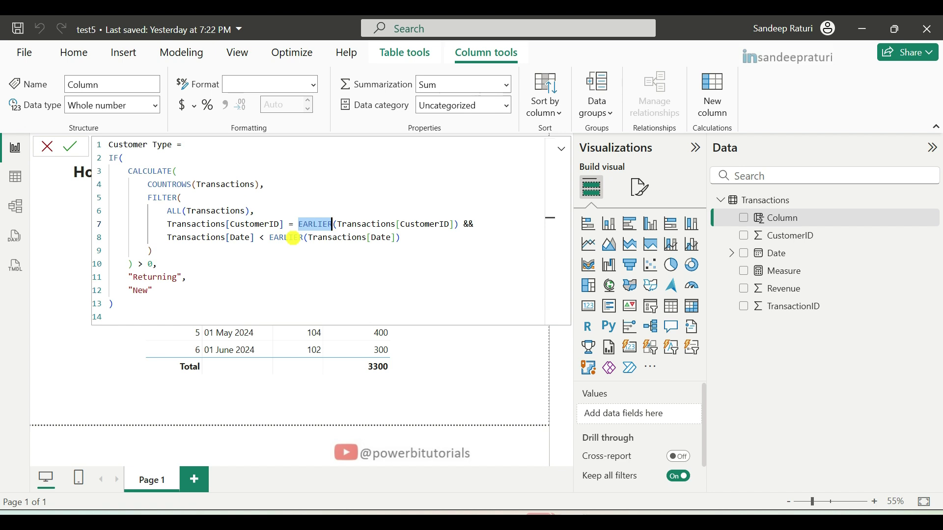
pyautogui.moveTo(167, 224); pyautogui.dragTo(313, 256)
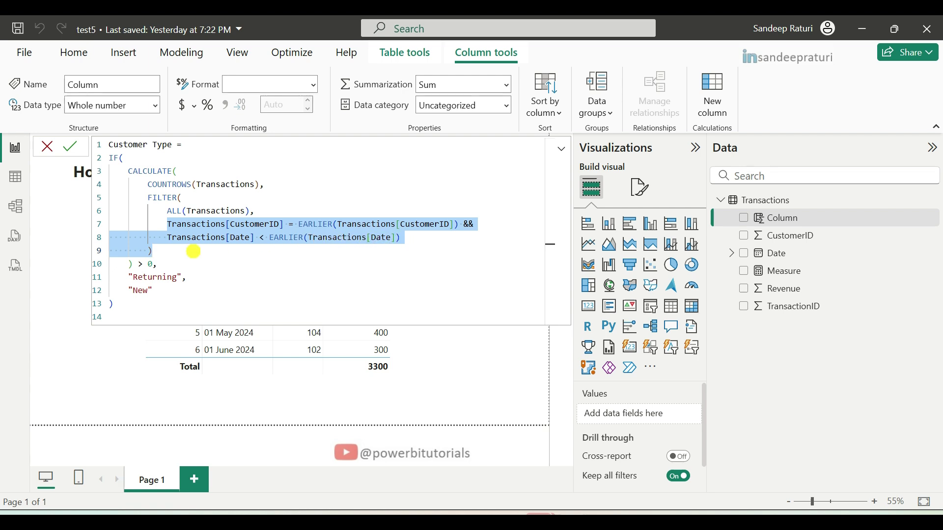
# Commit the Customer Type column and add it to the transactions table visual's Columns
pyautogui.click(71, 146)
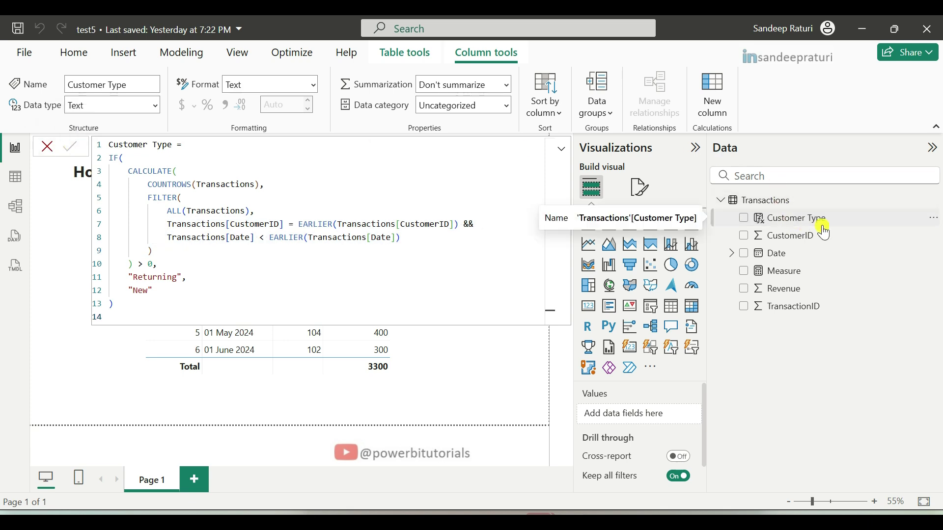
pyautogui.click(44, 147)
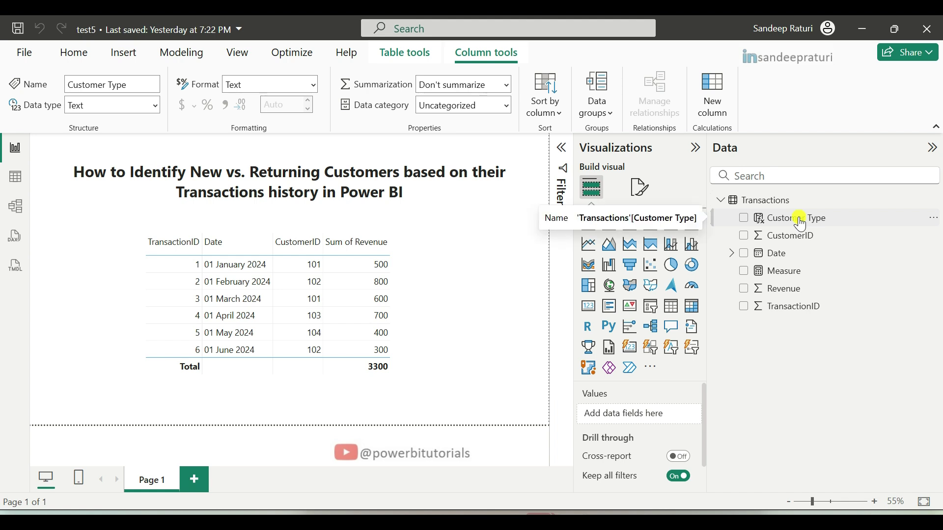
pyautogui.click(435, 264)
pyautogui.moveTo(816, 217); pyautogui.dragTo(645, 475)
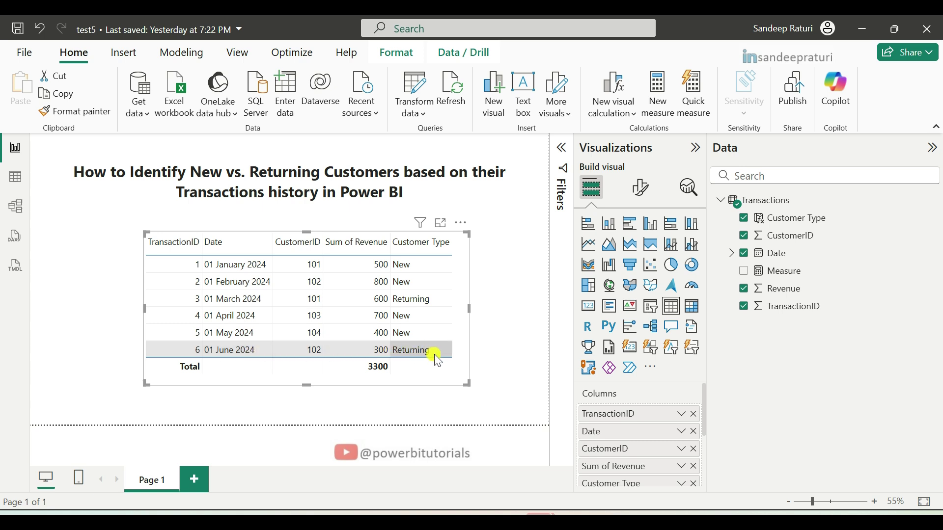
# Move the table visual up and to the left, then deselect it
pyautogui.click(454, 220)
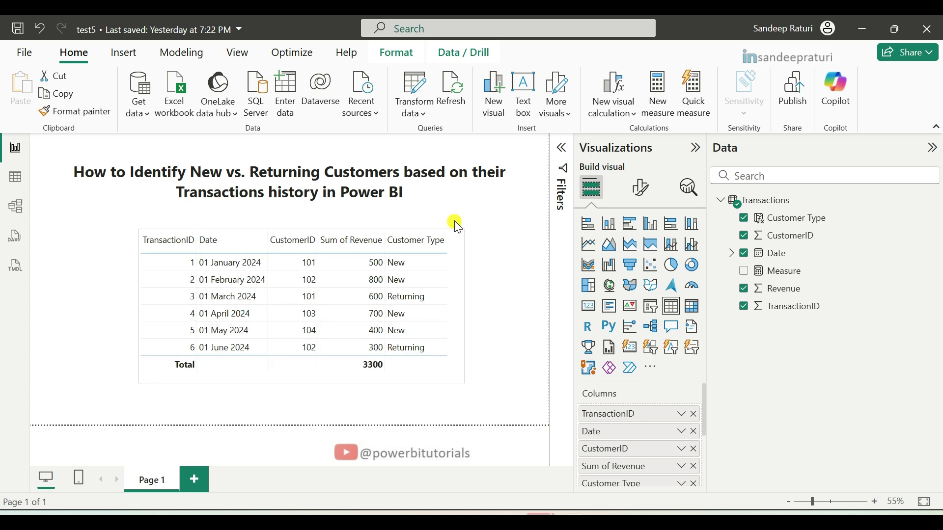
pyautogui.moveTo(455, 219); pyautogui.dragTo(362, 221)
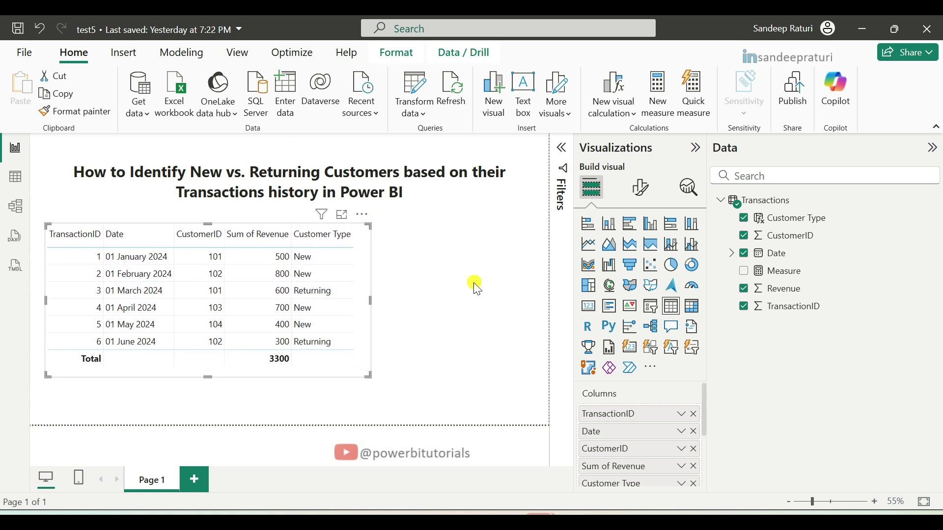
pyautogui.click(476, 285)
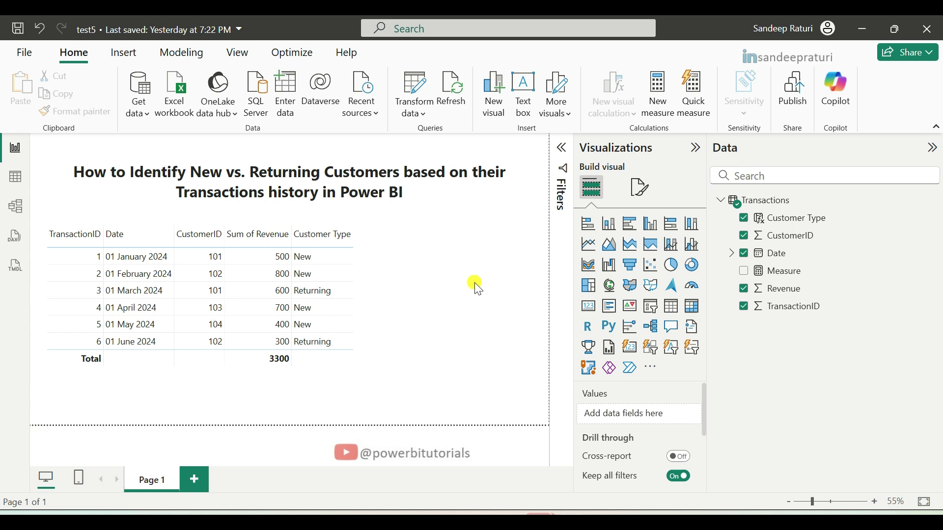
# Add a clustered column chart of Revenue by Customer Type with data labels on
pyautogui.click(651, 227)
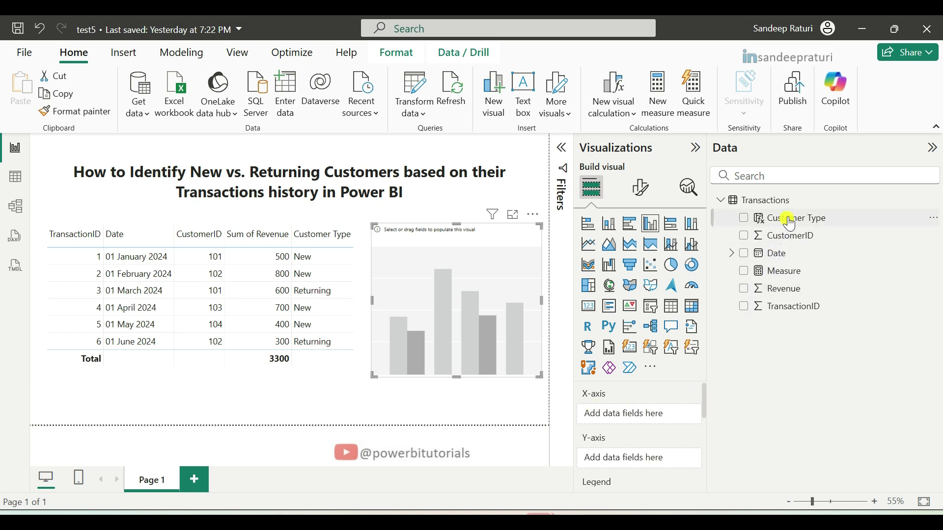
pyautogui.moveTo(785, 217); pyautogui.dragTo(629, 413)
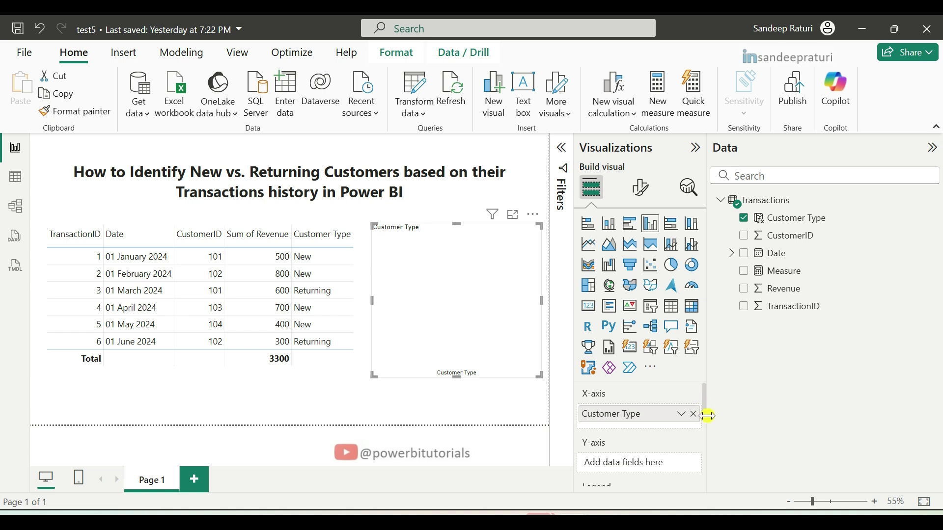
pyautogui.moveTo(774, 293); pyautogui.dragTo(634, 463)
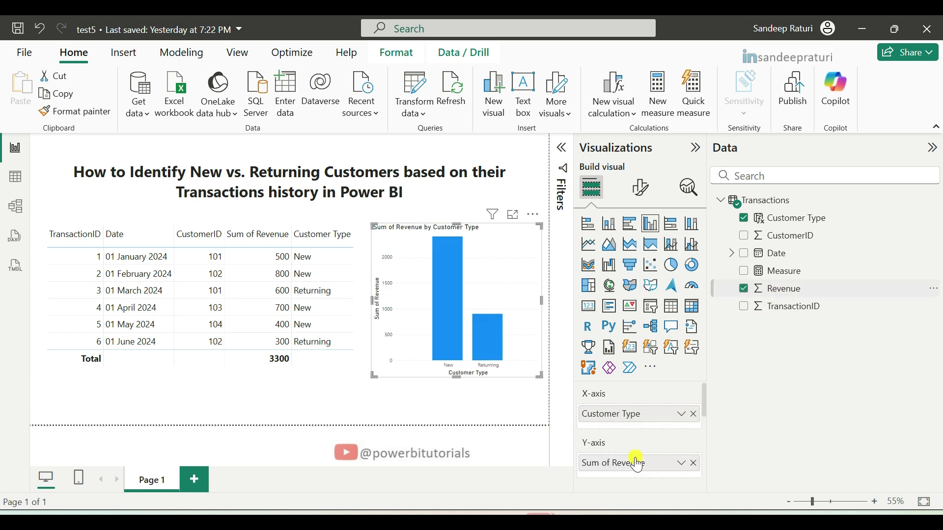
pyautogui.click(641, 187)
pyautogui.scroll(-2, 656, 437)
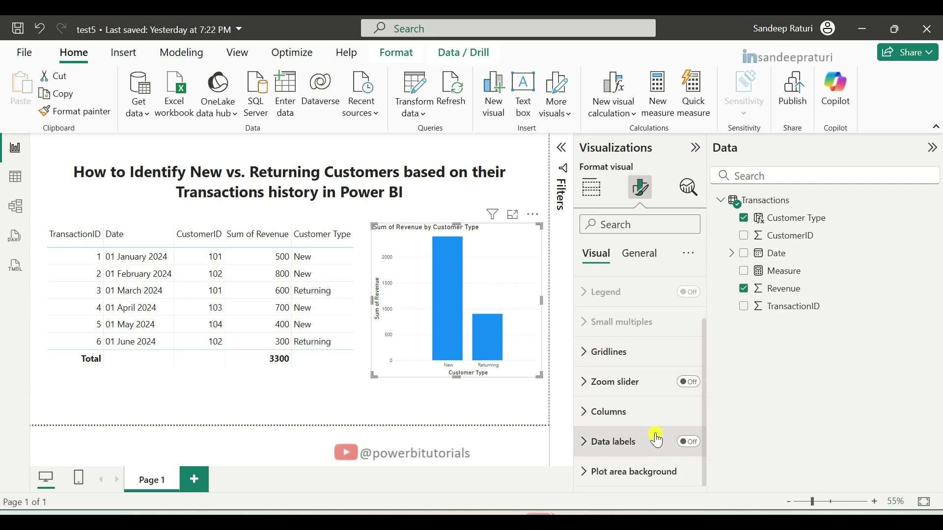
pyautogui.click(690, 443)
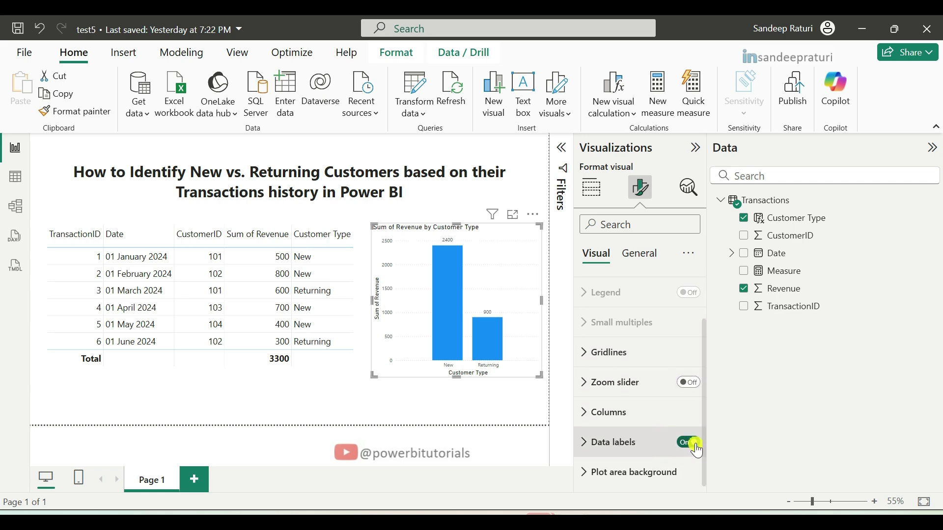